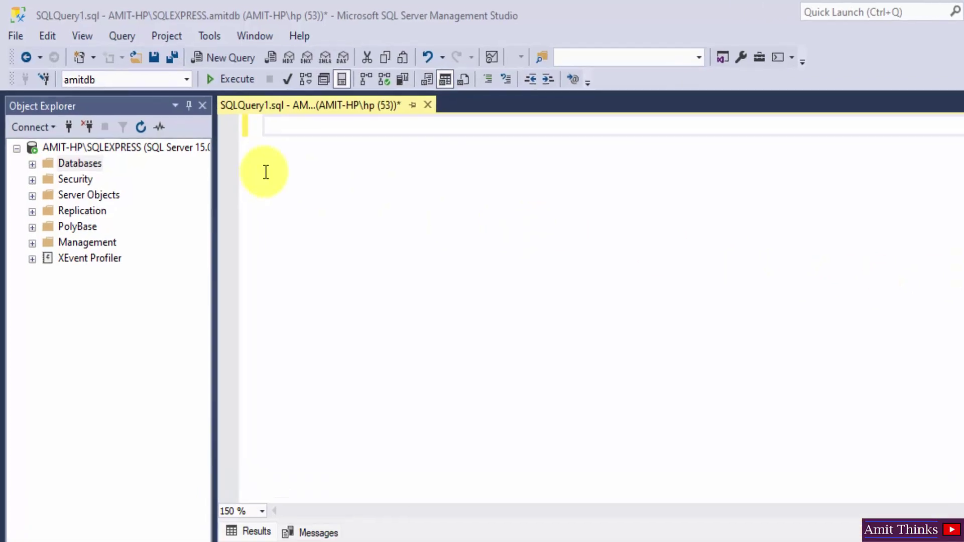
Step: Show amitdb's tables, including employee, and begin the query with 'use amitdb;'
{"action": "left_click", "coordinate": [30, 150]}
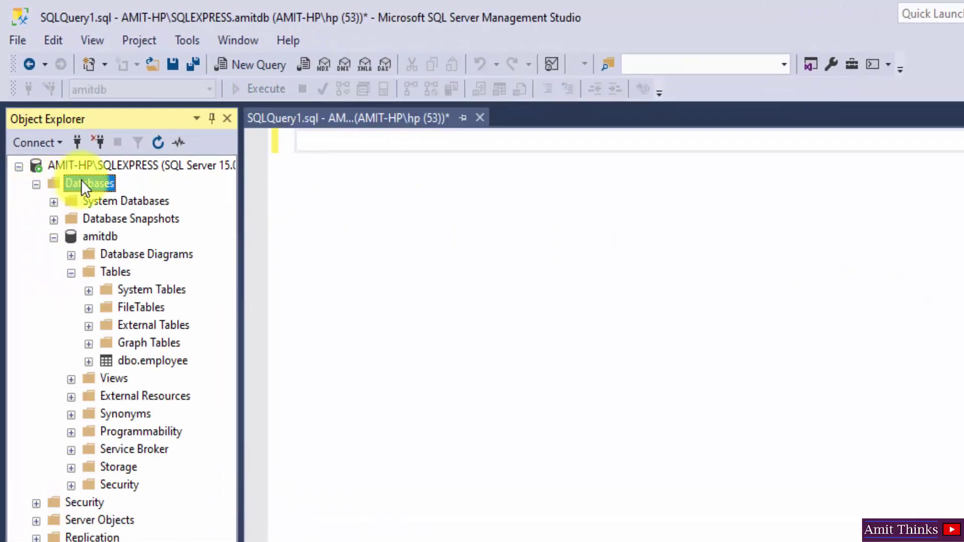
{"action": "left_click", "coordinate": [103, 237]}
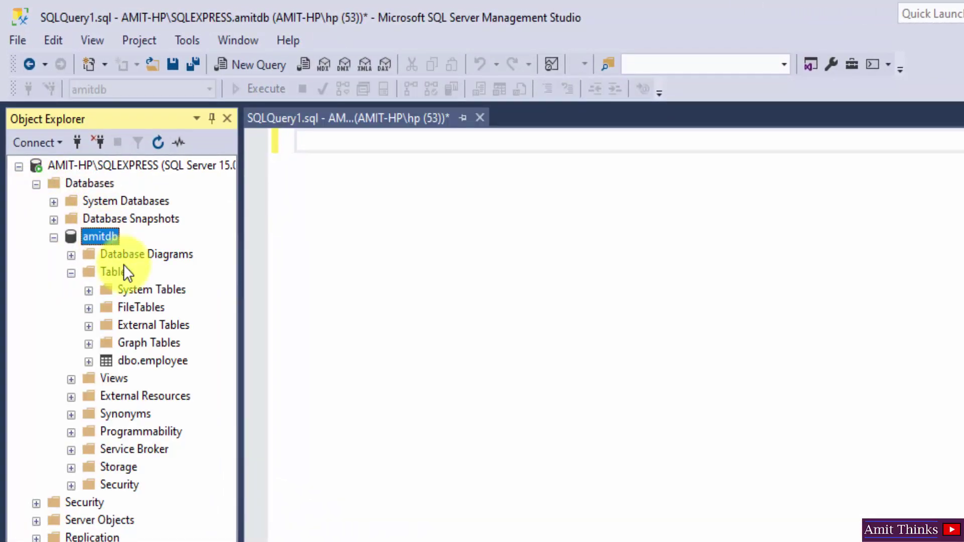
{"action": "left_click", "coordinate": [155, 361]}
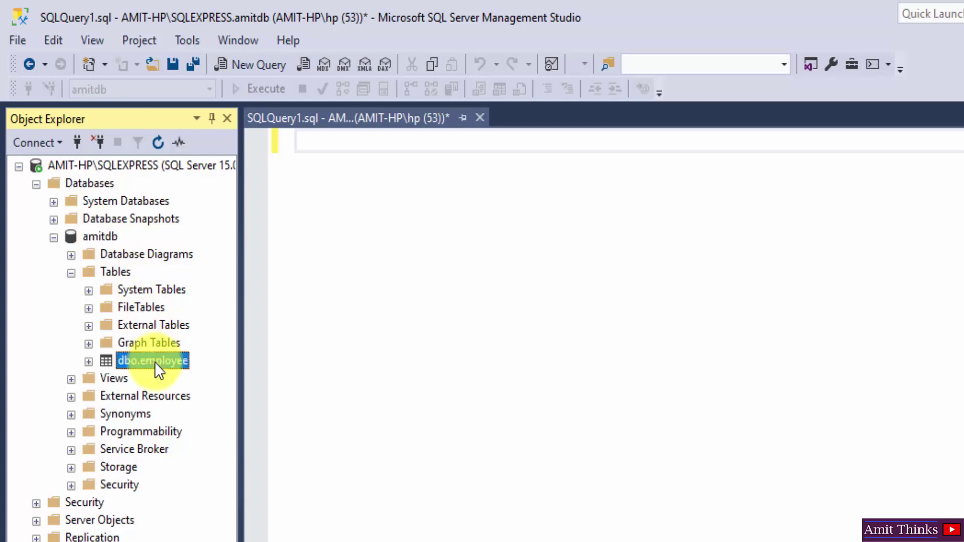
{"action": "left_click", "coordinate": [362, 147]}
{"action": "type", "text": "use amitdb"}
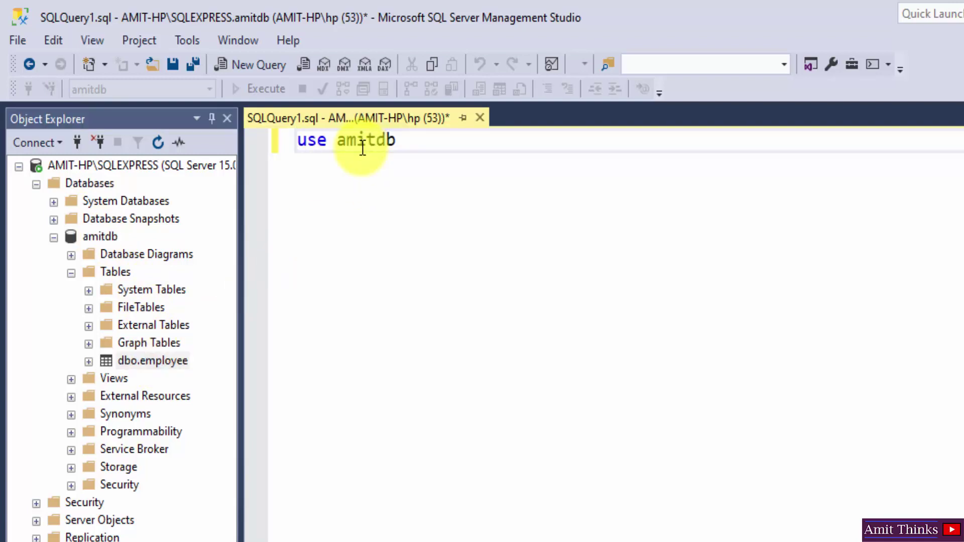
{"action": "type", "text": ";"}
{"action": "key", "text": "shift+Home"}
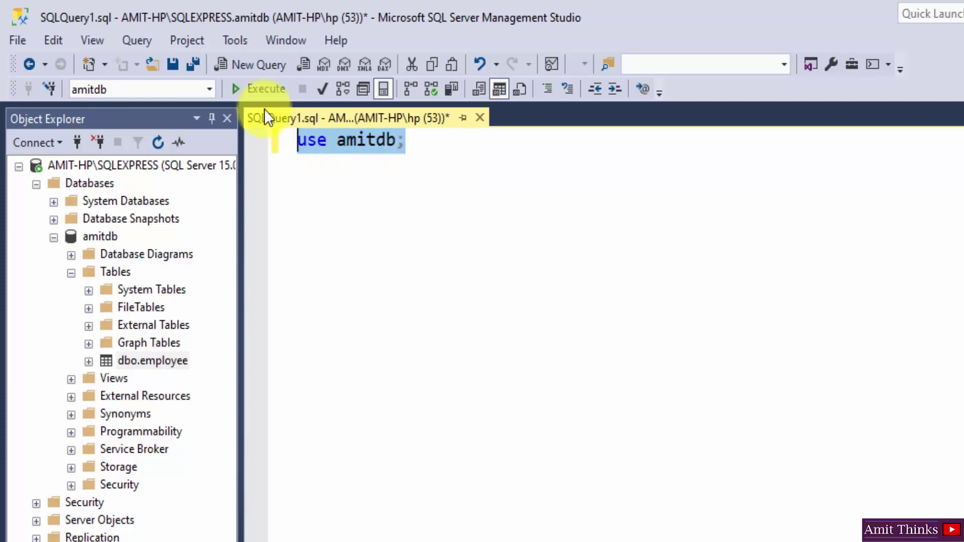
Step: Run 'use amitdb;' and start a new line below it
{"action": "left_click", "coordinate": [257, 92]}
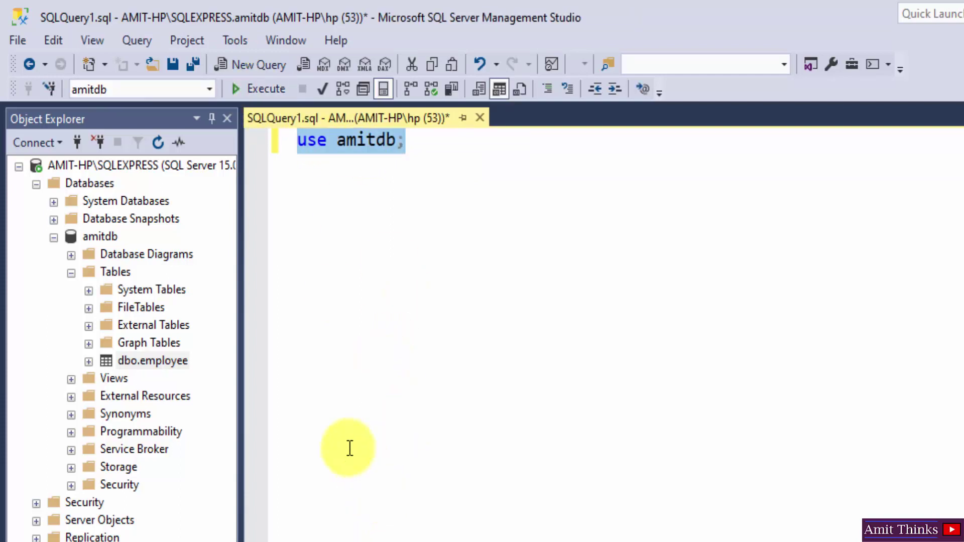
{"action": "left_click", "coordinate": [442, 146]}
{"action": "key", "text": "Return"}
{"action": "key", "text": "Return"}
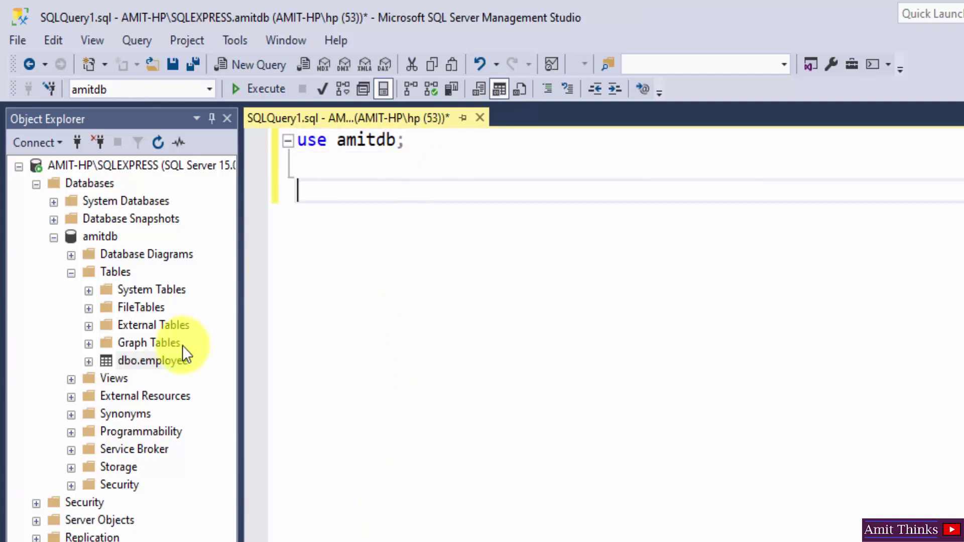
Step: Run 'select * from employee;', enlarging the results to show the six employee rows
{"action": "left_click", "coordinate": [162, 361]}
{"action": "left_click", "coordinate": [426, 194]}
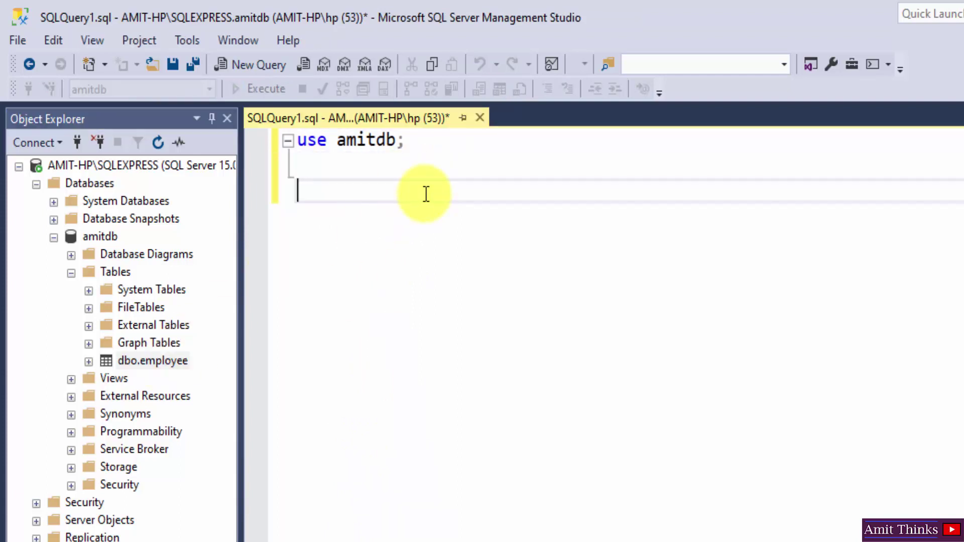
{"action": "type", "text": "select * fr"}
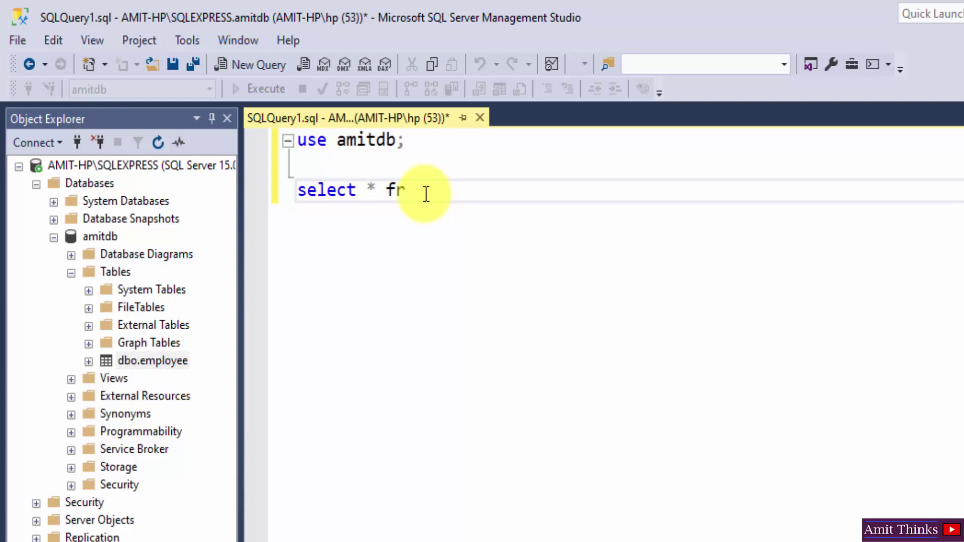
{"action": "type", "text": "om employee"}
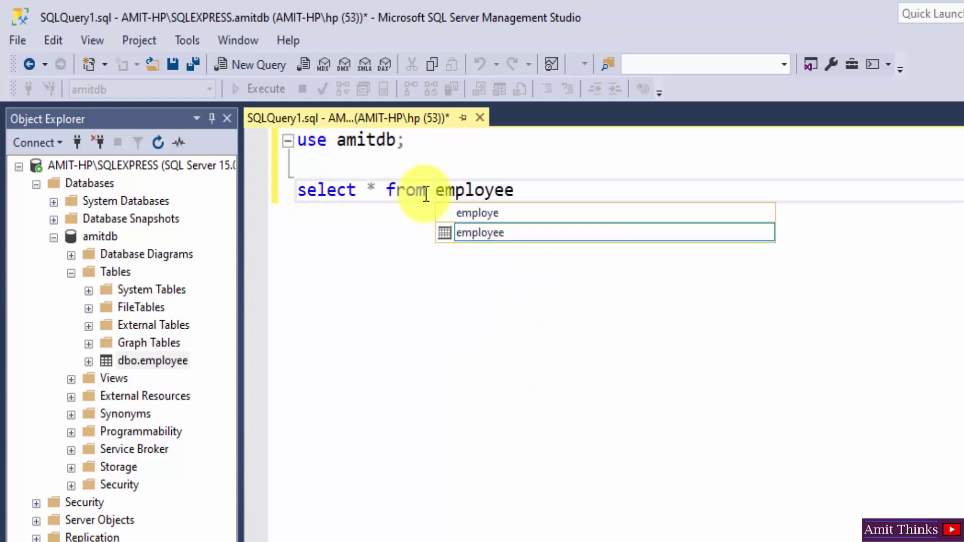
{"action": "type", "text": ";"}
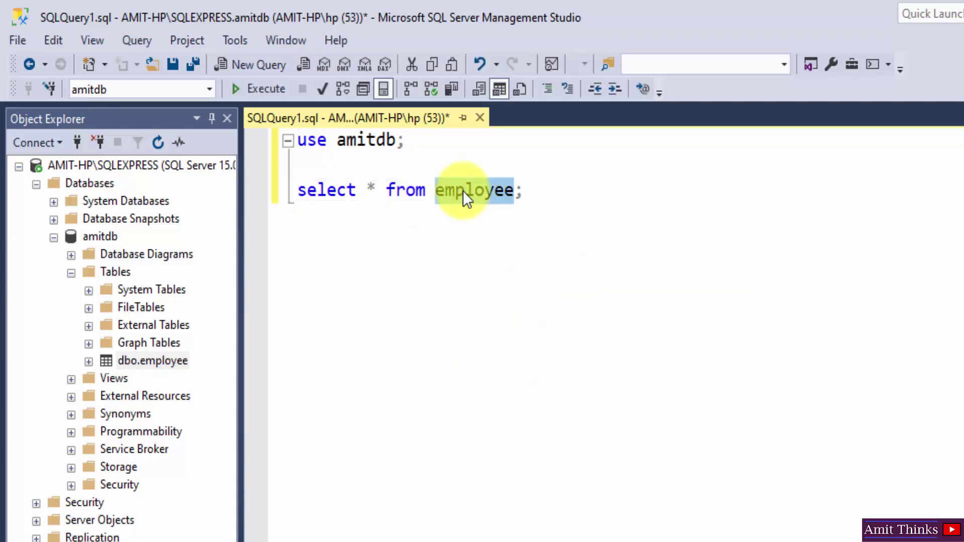
{"action": "triple_click", "coordinate": [463, 191]}
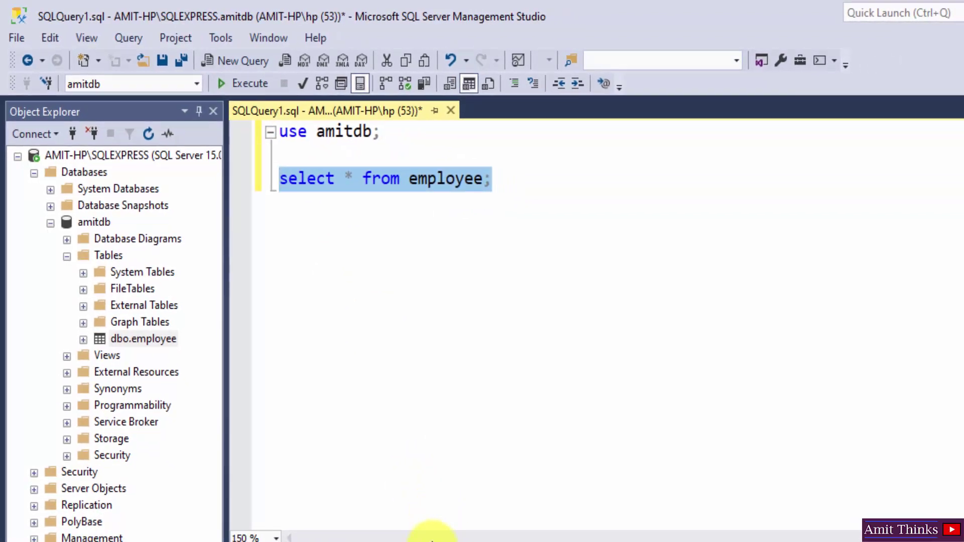
{"action": "mouse_move", "coordinate": [430, 534]}
{"action": "left_mouse_down"}
{"action": "mouse_move", "coordinate": [407, 381]}
{"action": "mouse_move", "coordinate": [404, 414]}
{"action": "left_mouse_up"}
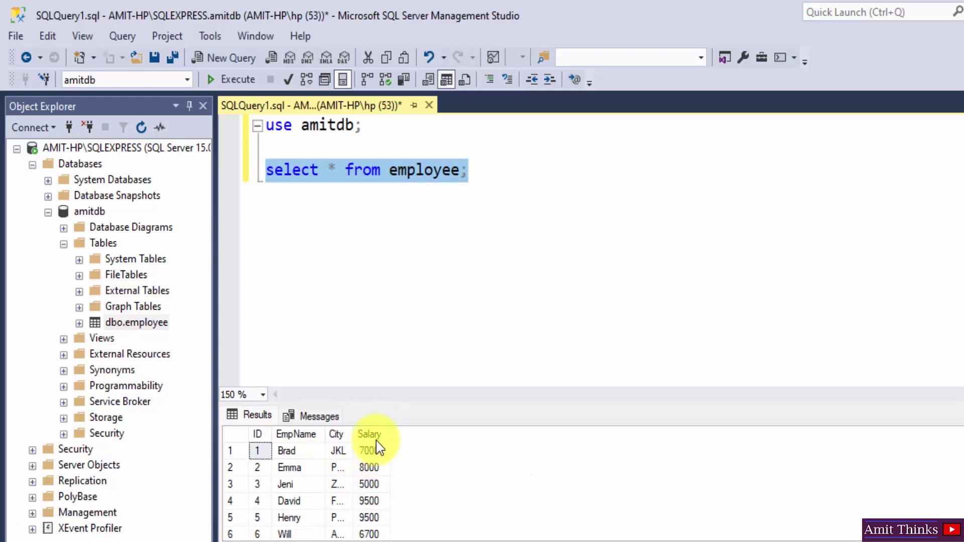
{"action": "left_click", "coordinate": [465, 249]}
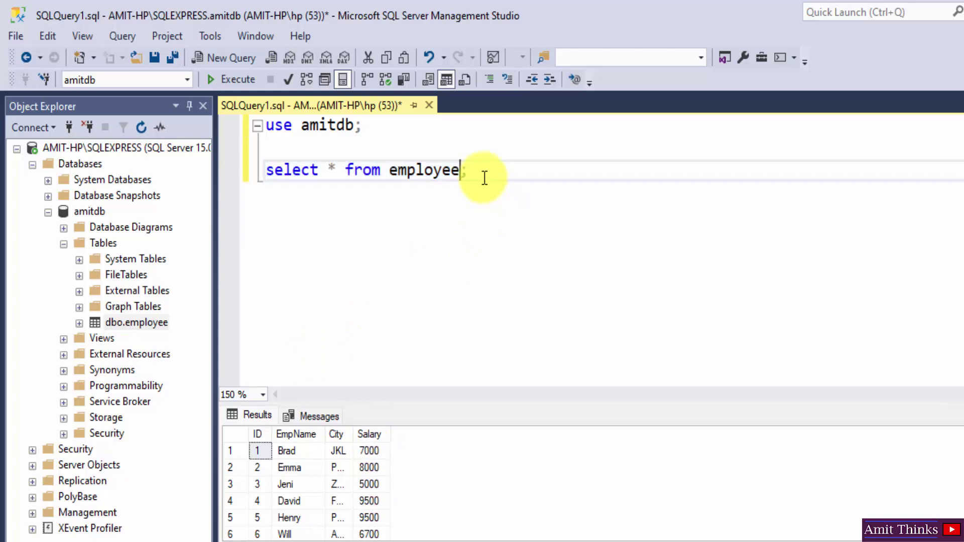
Step: Write and run 'alter table employee ADD Age int;' below the select statement
{"action": "key", "text": "Return"}
{"action": "key", "text": "Return"}
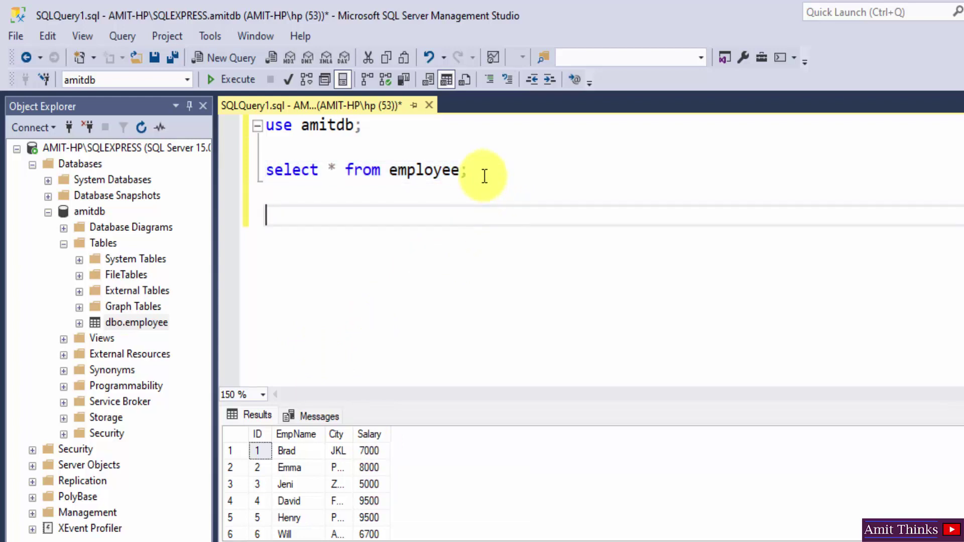
{"action": "type", "text": "alter tabl"}
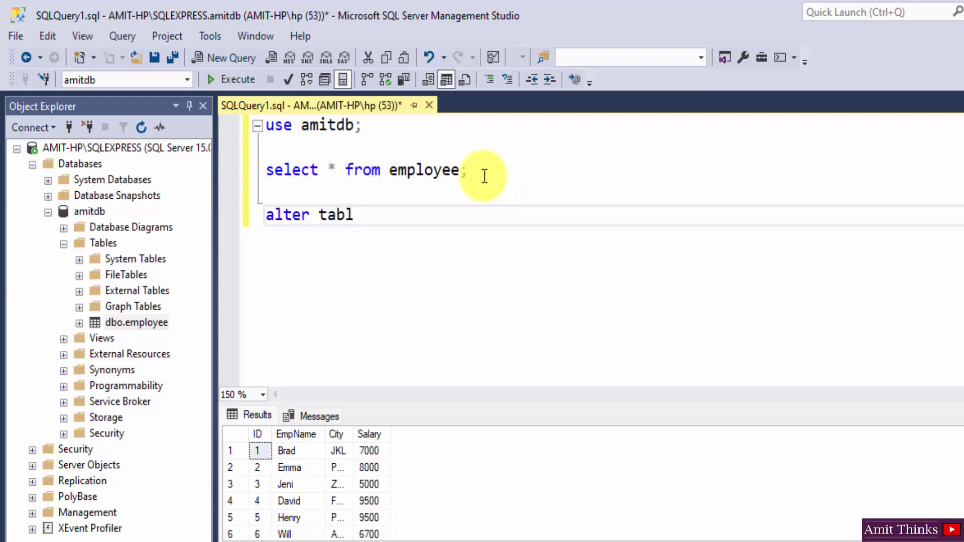
{"action": "type", "text": "e employee"}
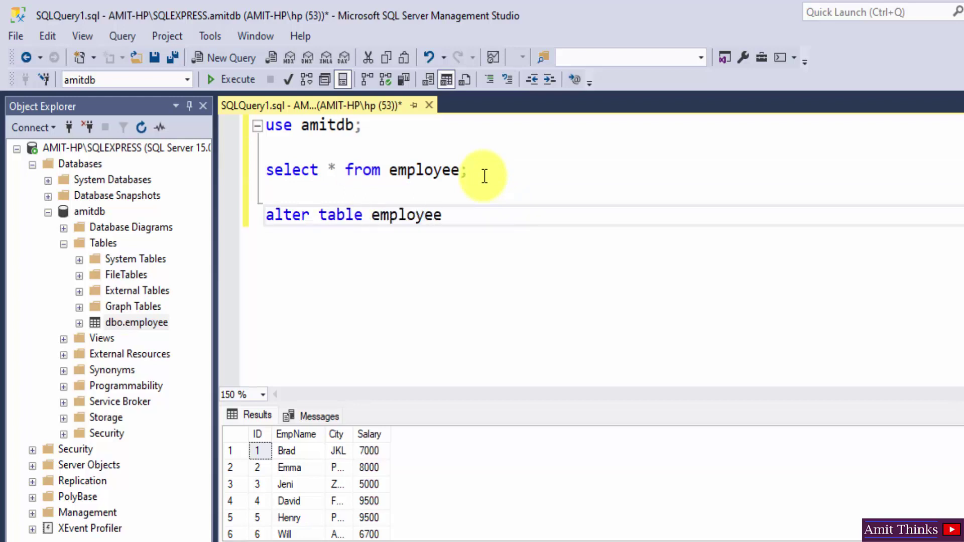
{"action": "key", "text": "Return"}
{"action": "type", "text": "A"}
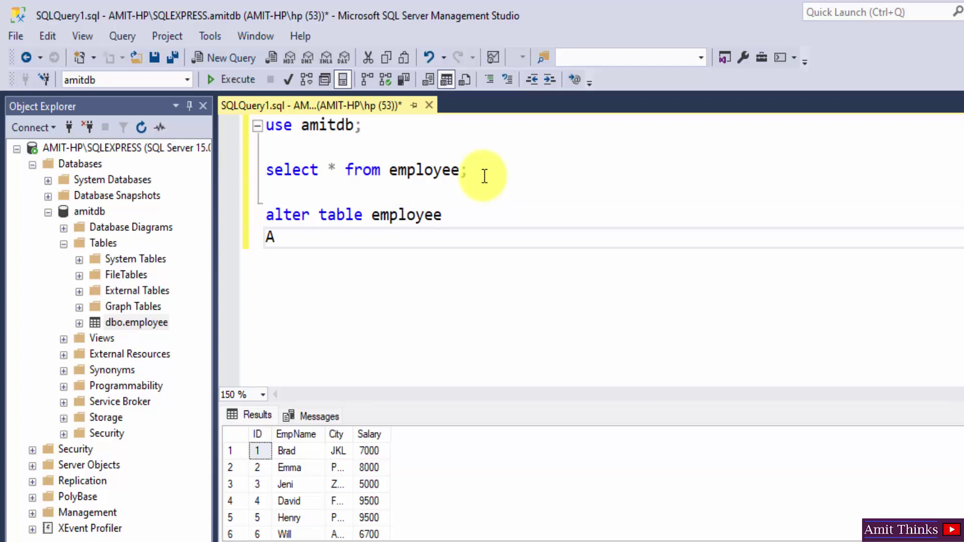
{"action": "type", "text": "DD"}
{"action": "type", "text": " Age"}
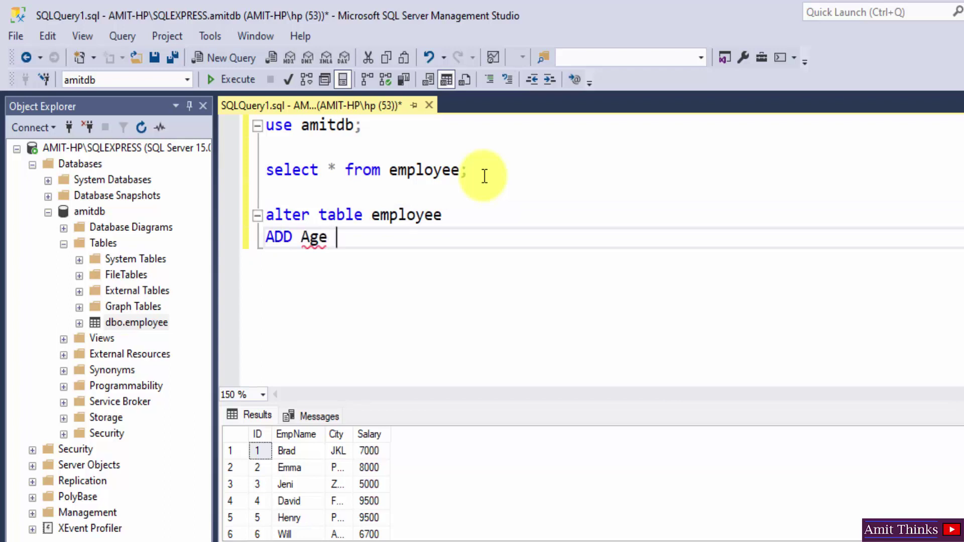
{"action": "type", "text": " int;"}
{"action": "left_click", "coordinate": [265, 215], "text": "shift"}
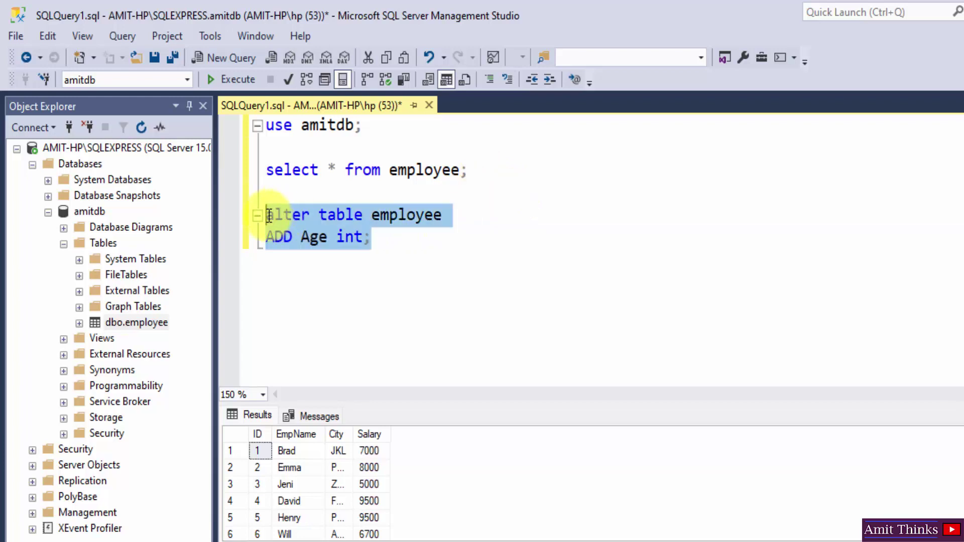
{"action": "left_click", "coordinate": [238, 83]}
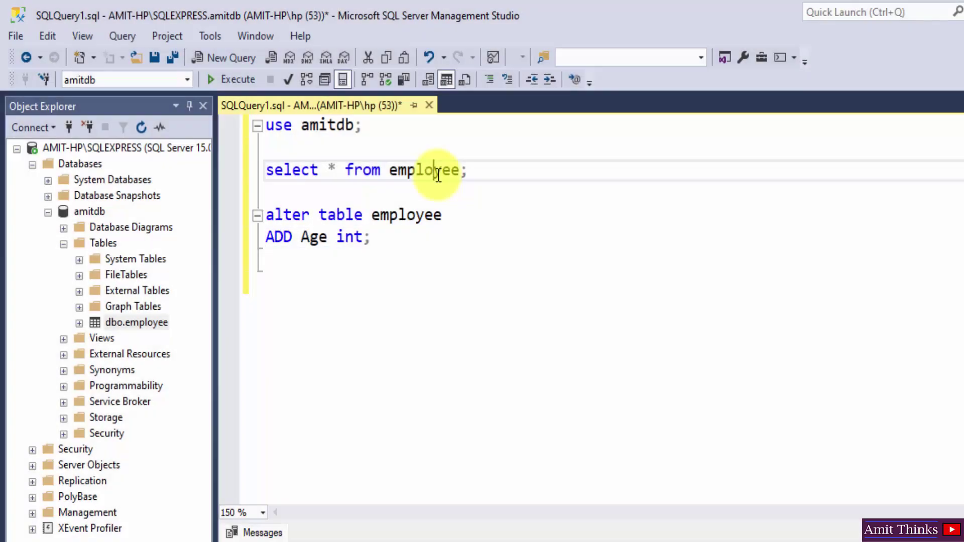
Step: Re-run 'select * from employee;' and resize the results to show Age as NULL
{"action": "triple_click", "coordinate": [426, 174]}
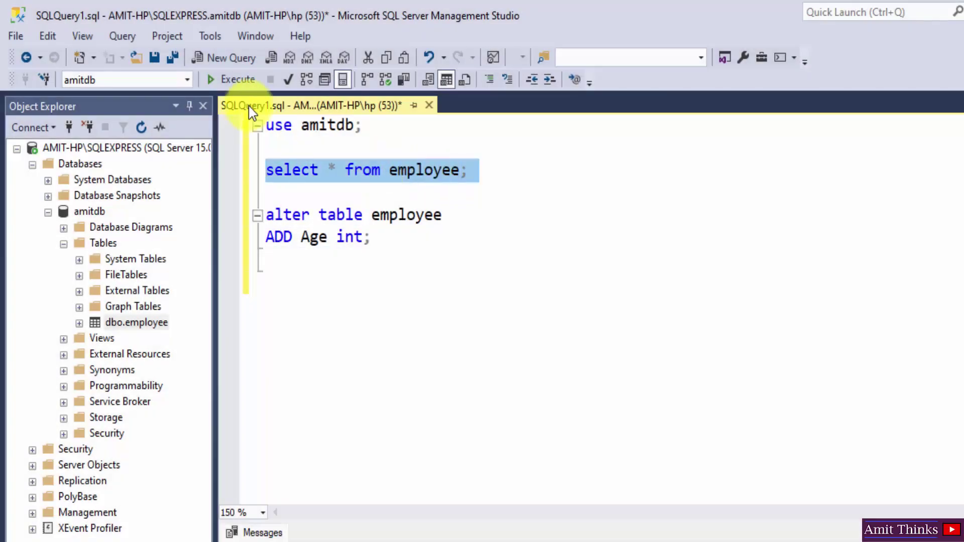
{"action": "left_click", "coordinate": [231, 80]}
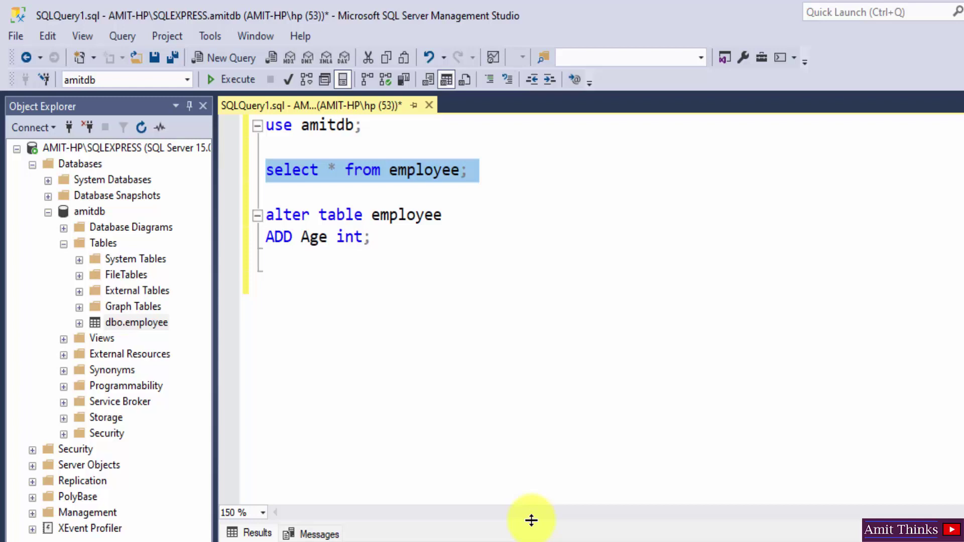
{"action": "left_click_drag", "start_coordinate": [531, 520], "coordinate": [517, 345]}
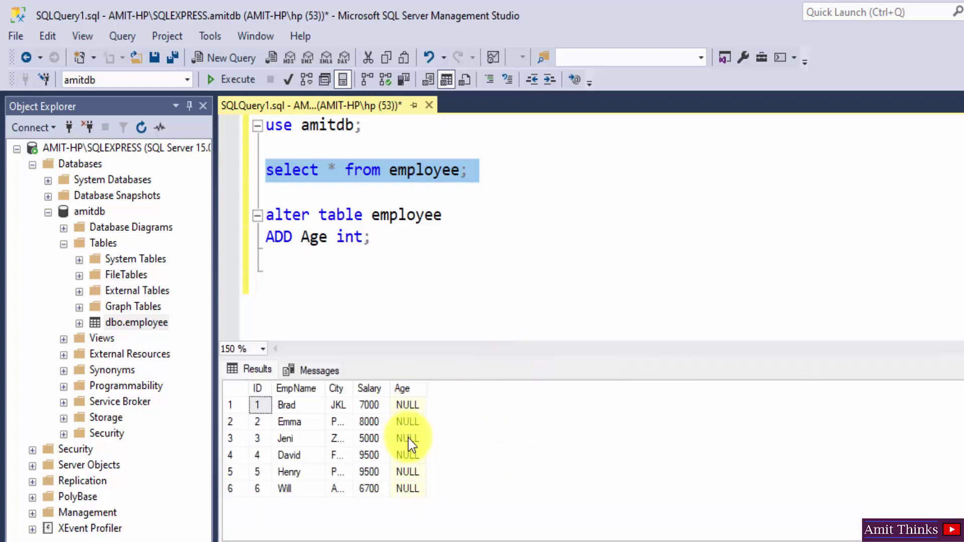
{"action": "left_click_drag", "start_coordinate": [351, 384], "coordinate": [362, 385]}
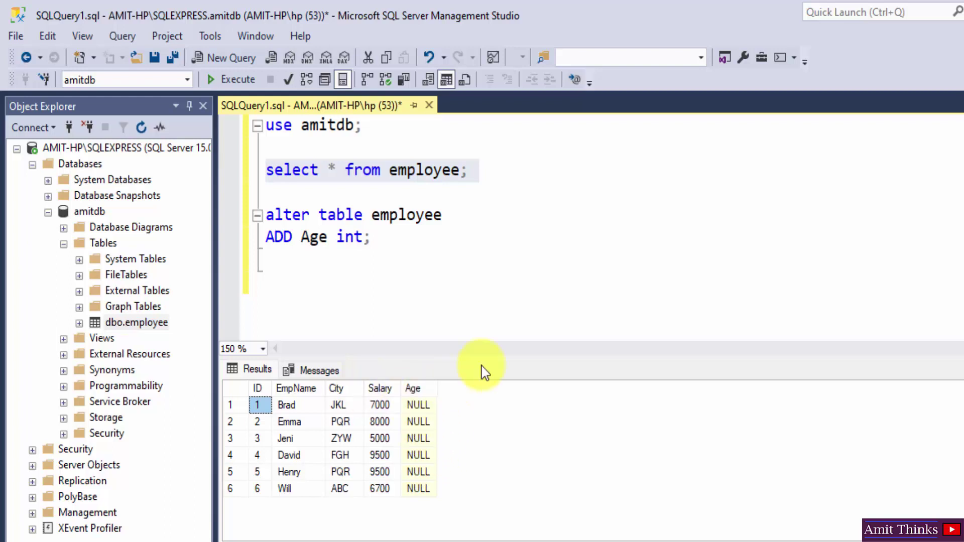
{"action": "left_click_drag", "start_coordinate": [493, 357], "coordinate": [495, 470]}
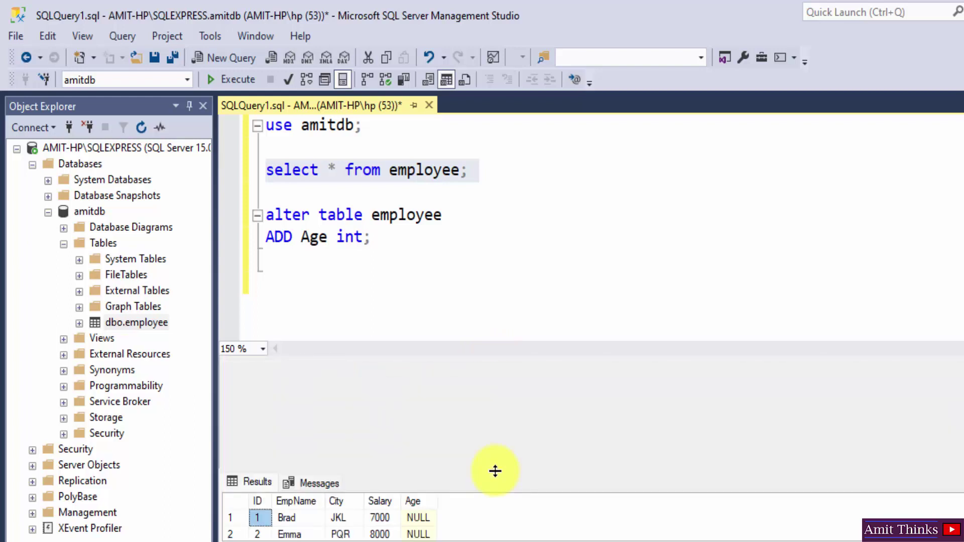
{"action": "left_click", "coordinate": [387, 312]}
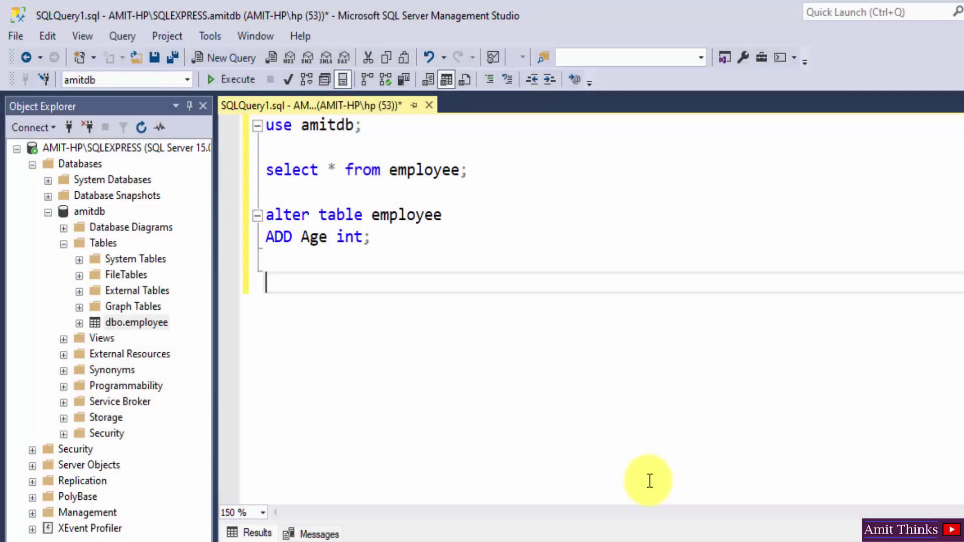
Step: Duplicate the ADD Age statement on a new line below it
{"action": "left_click", "coordinate": [334, 237]}
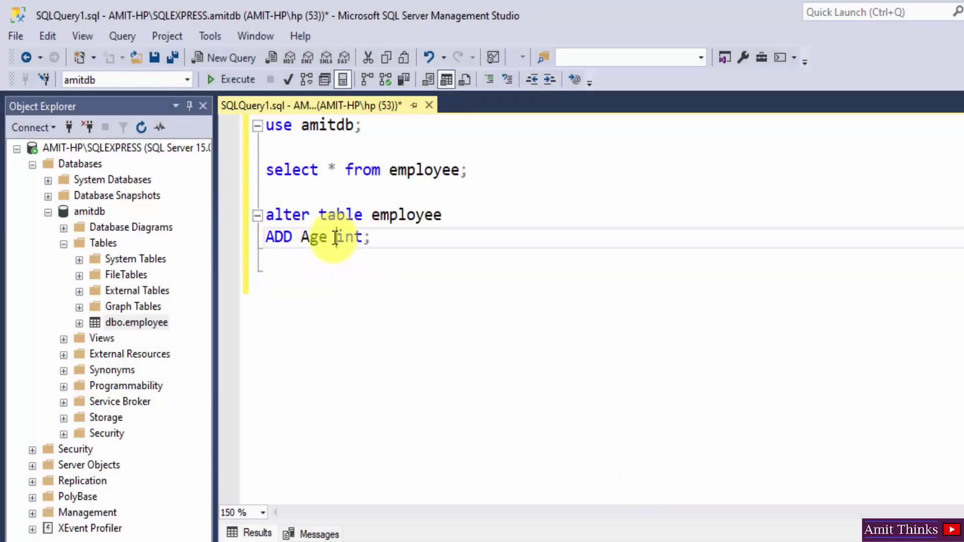
{"action": "left_click_drag", "start_coordinate": [373, 237], "coordinate": [259, 215]}
{"action": "key", "text": "ctrl+c"}
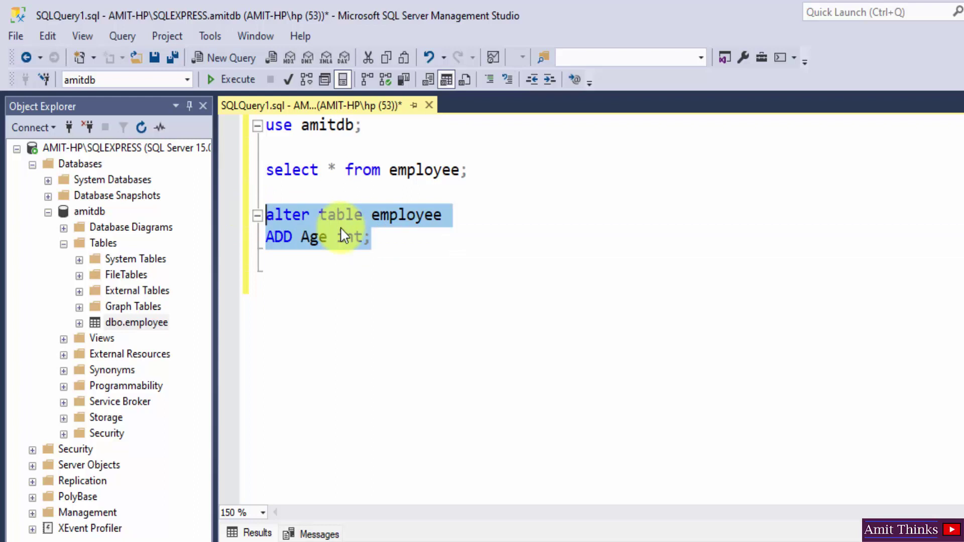
{"action": "left_click", "coordinate": [398, 238]}
{"action": "key", "text": "Return"}
{"action": "key", "text": "Return"}
{"action": "key", "text": "ctrl+v"}
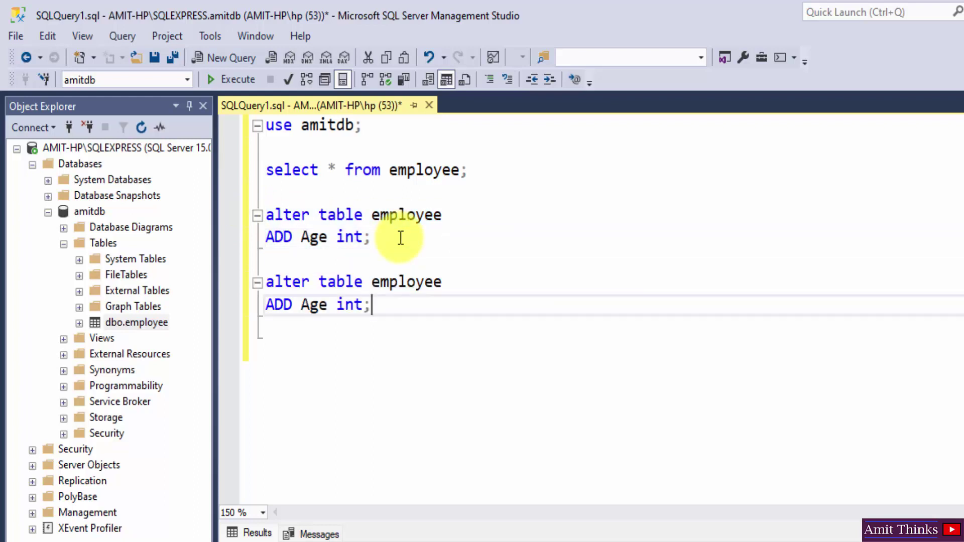
Step: Edit the copy to read 'alter table employee DROP COLUMN Age;'
{"action": "double_click", "coordinate": [279, 305]}
{"action": "type", "text": "DROP"}
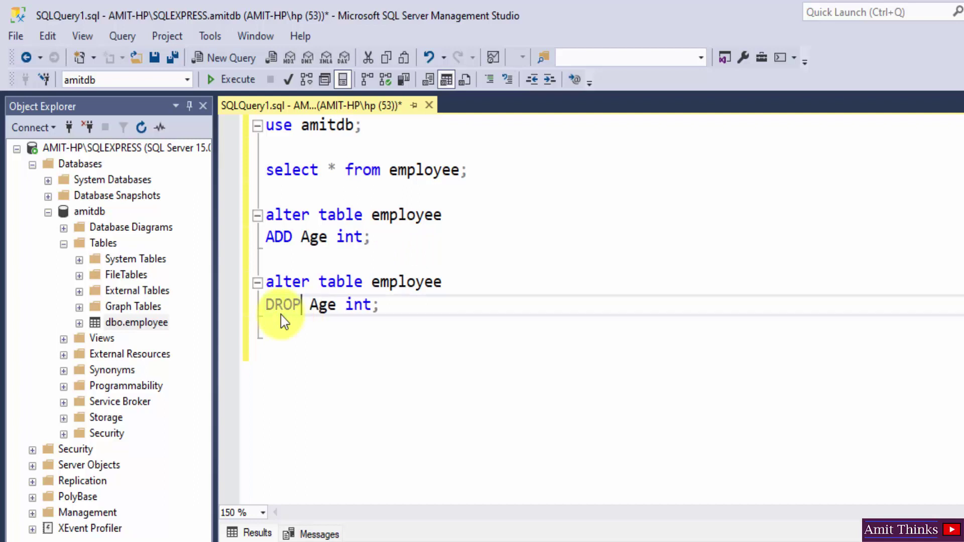
{"action": "left_click", "coordinate": [312, 307]}
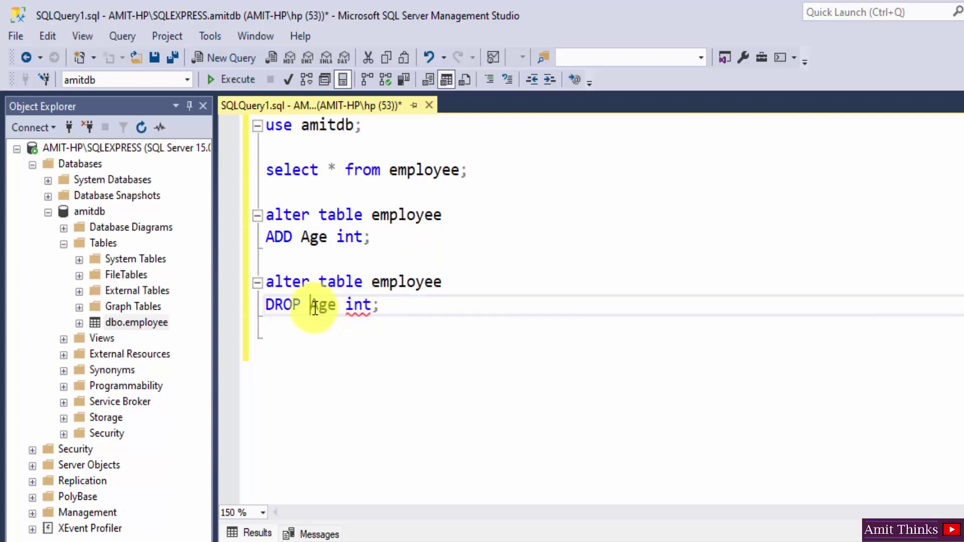
{"action": "type", "text": "COLUMN"}
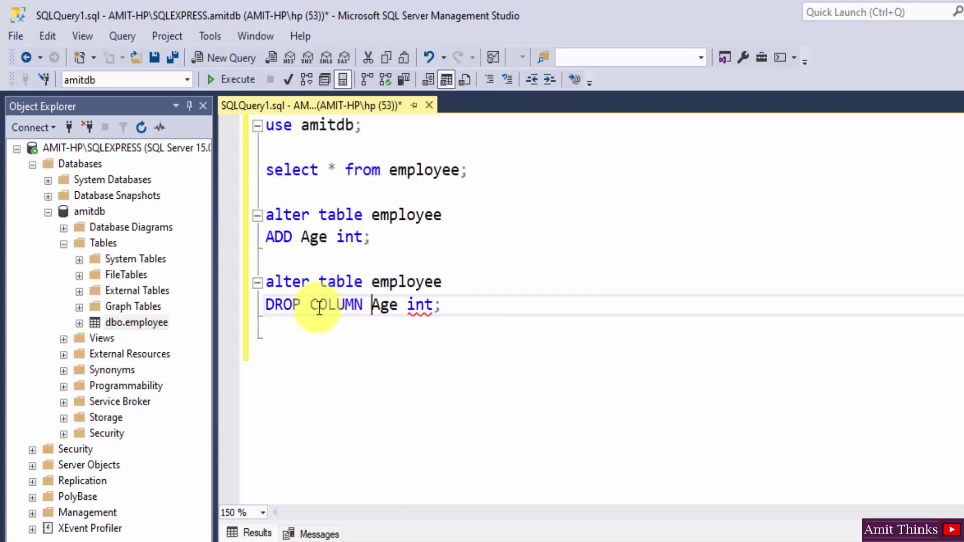
{"action": "double_click", "coordinate": [424, 308]}
{"action": "key", "text": "BackSpace"}
{"action": "key", "text": "BackSpace"}
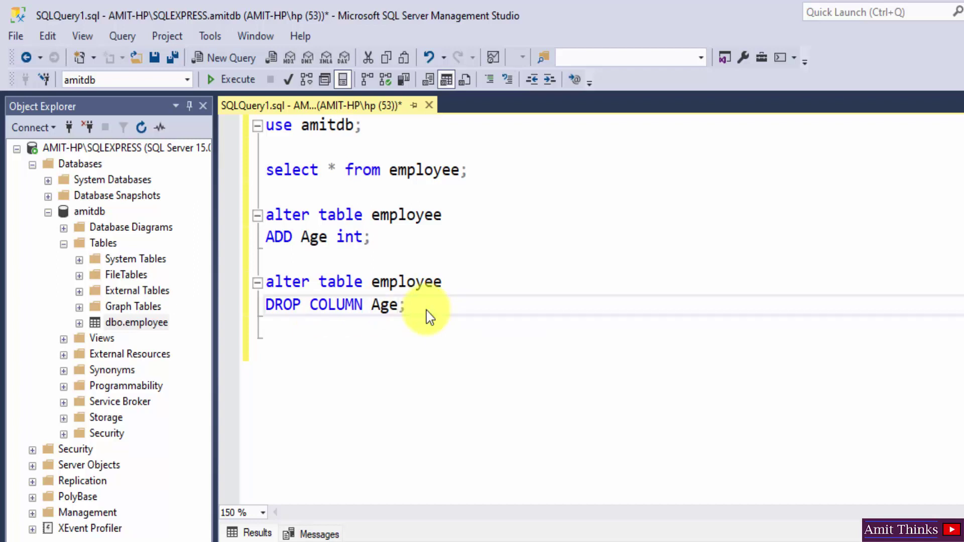
{"action": "type", "text": ";"}
Step: Run the DROP COLUMN Age statement and enlarge the messages area to confirm success
{"action": "left_click_drag", "start_coordinate": [409, 304], "coordinate": [254, 283]}
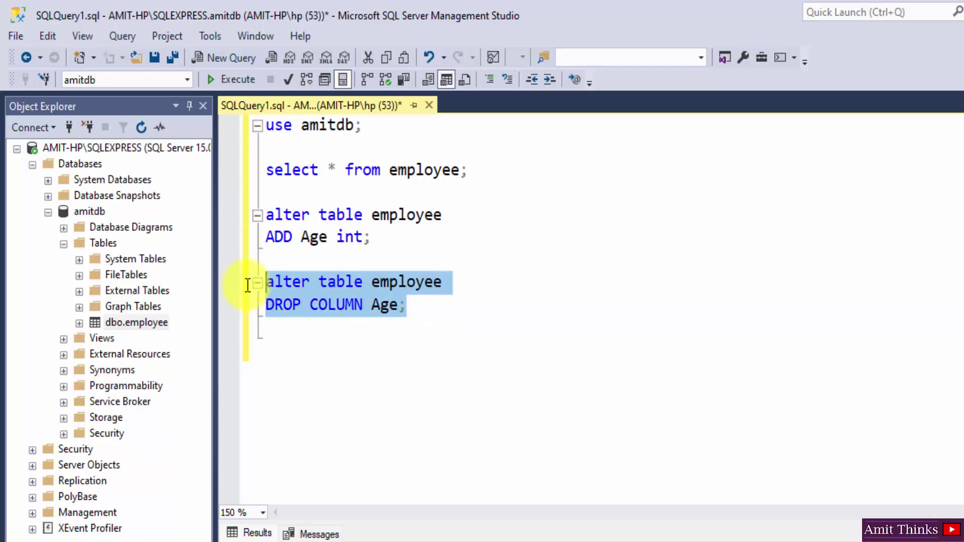
{"action": "left_click", "coordinate": [242, 79]}
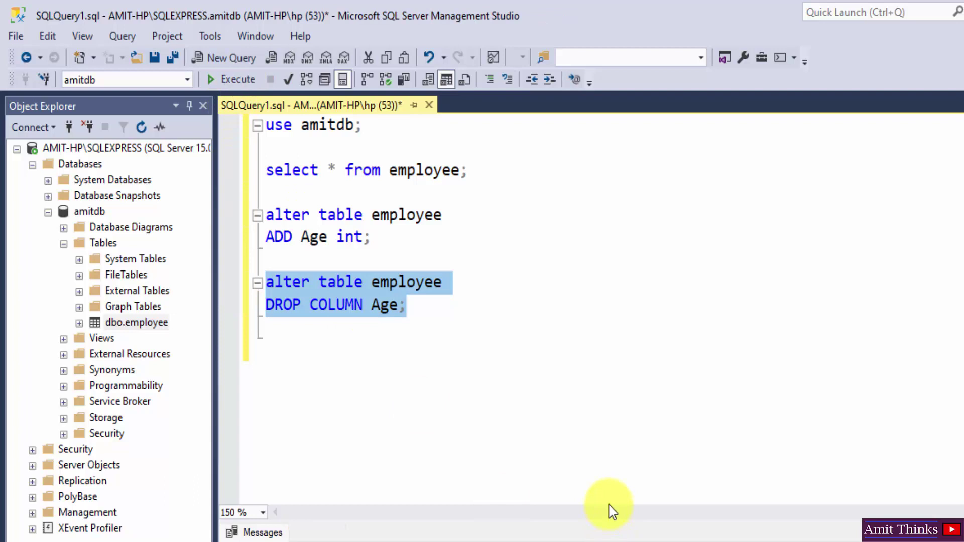
{"action": "left_click_drag", "start_coordinate": [606, 517], "coordinate": [598, 449]}
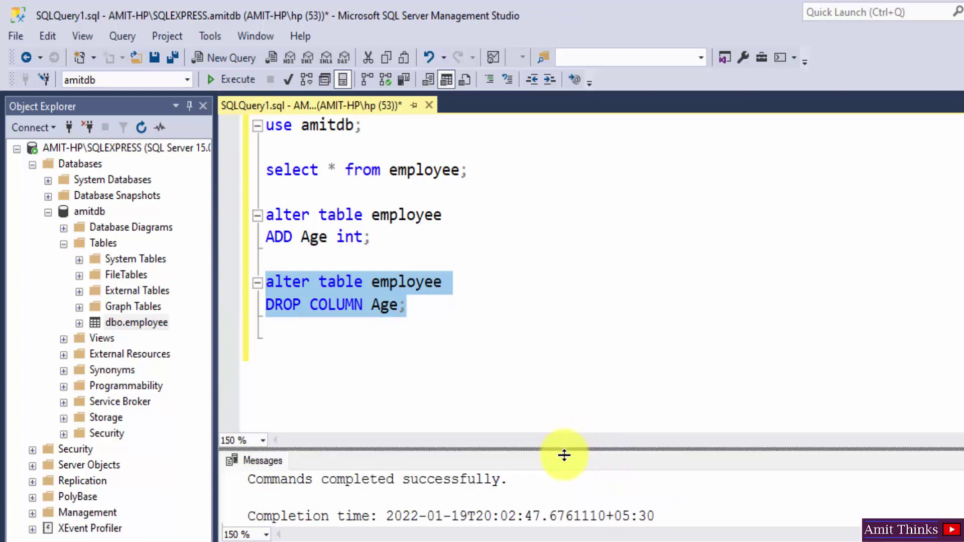
{"action": "left_click_drag", "start_coordinate": [562, 443], "coordinate": [562, 427]}
Step: Re-run 'select * from employee;' to show six rows without the Age column
{"action": "triple_click", "coordinate": [388, 172]}
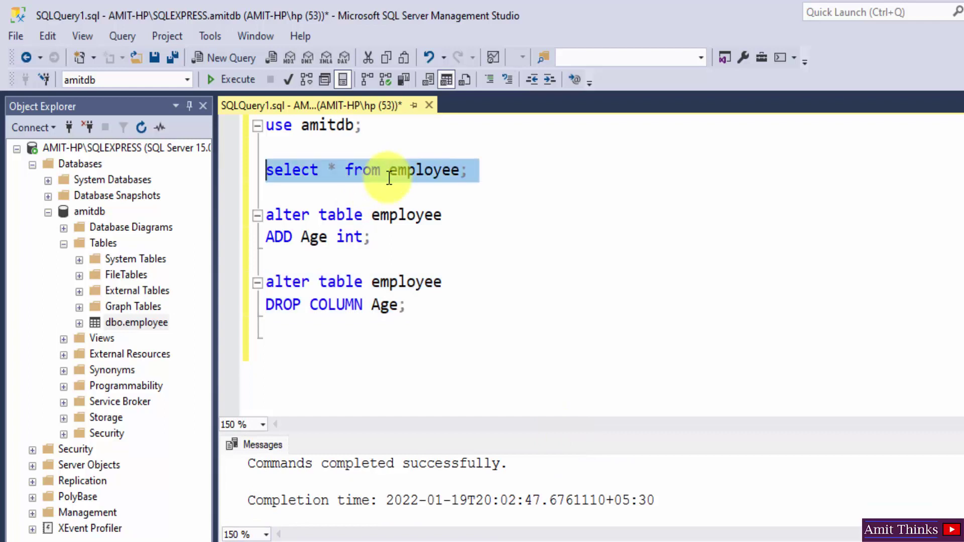
{"action": "left_click", "coordinate": [235, 80]}
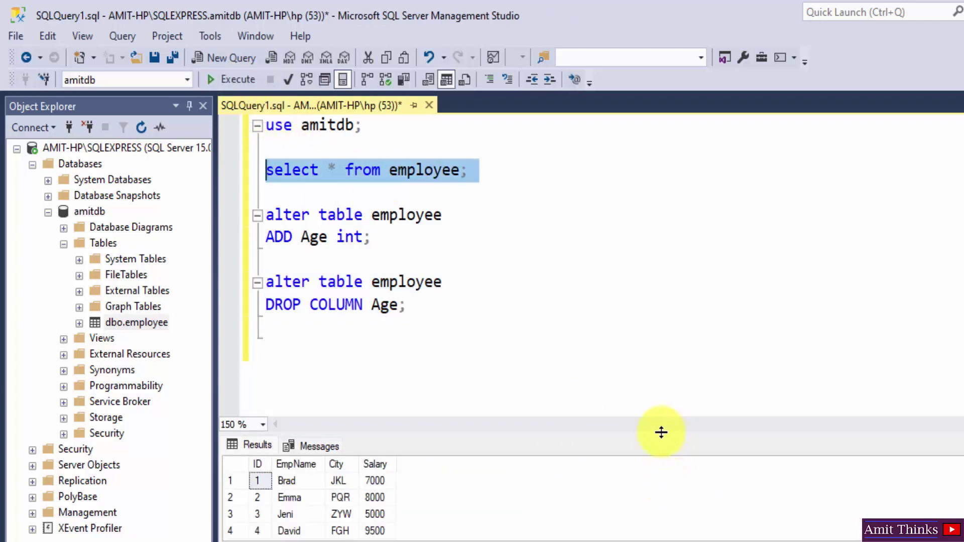
{"action": "left_click_drag", "start_coordinate": [661, 432], "coordinate": [652, 405]}
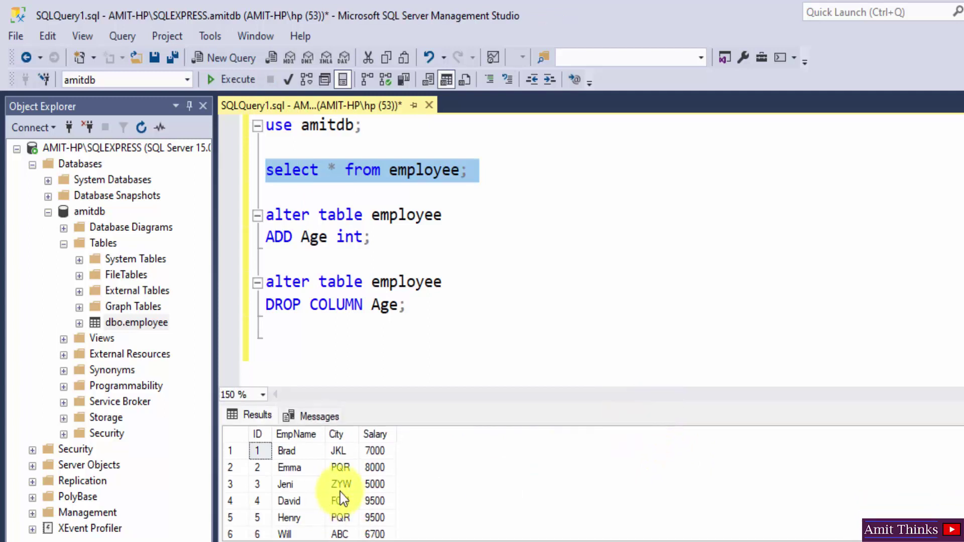
{"action": "left_click", "coordinate": [516, 286]}
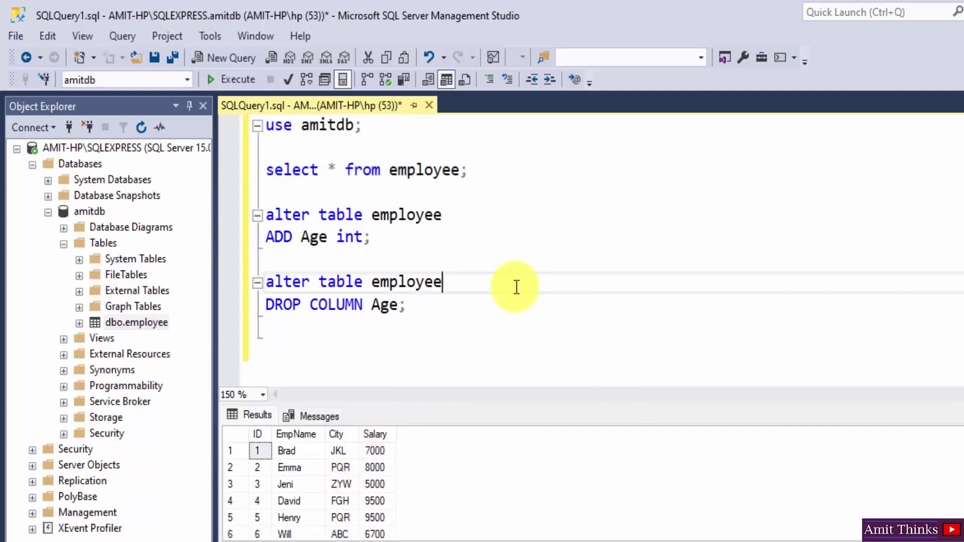